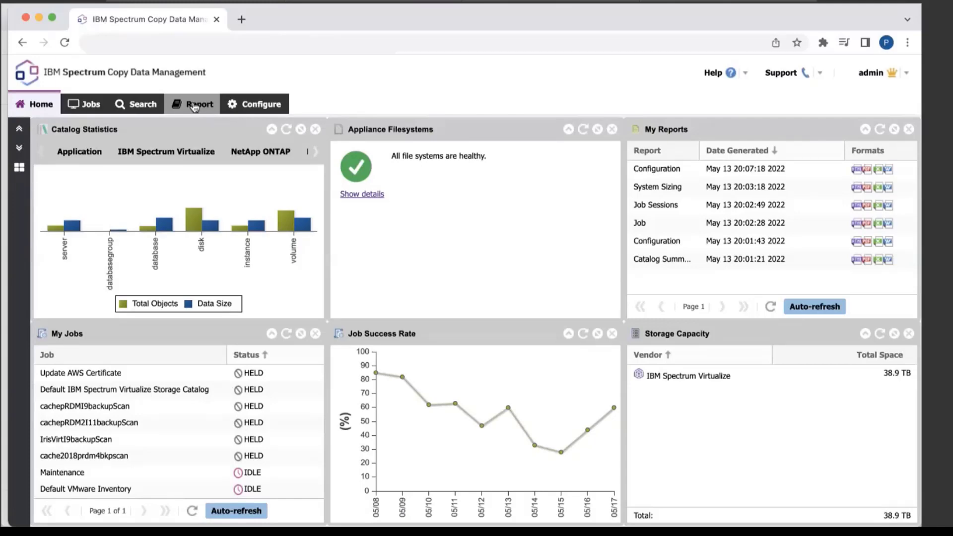
Step: Open the registration form for a new security scan server and check which vCenters are available for a virtual server
left_click(266, 109)
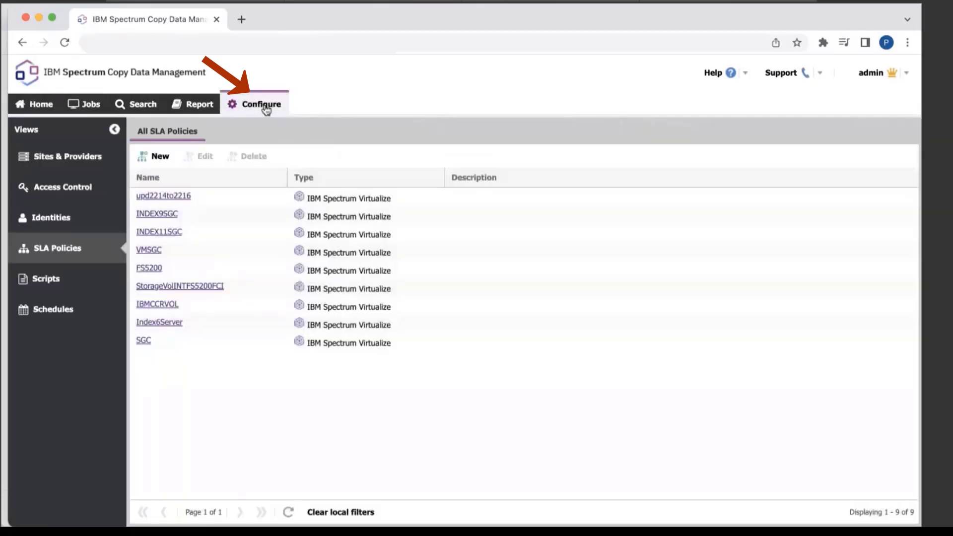
left_click(78, 156)
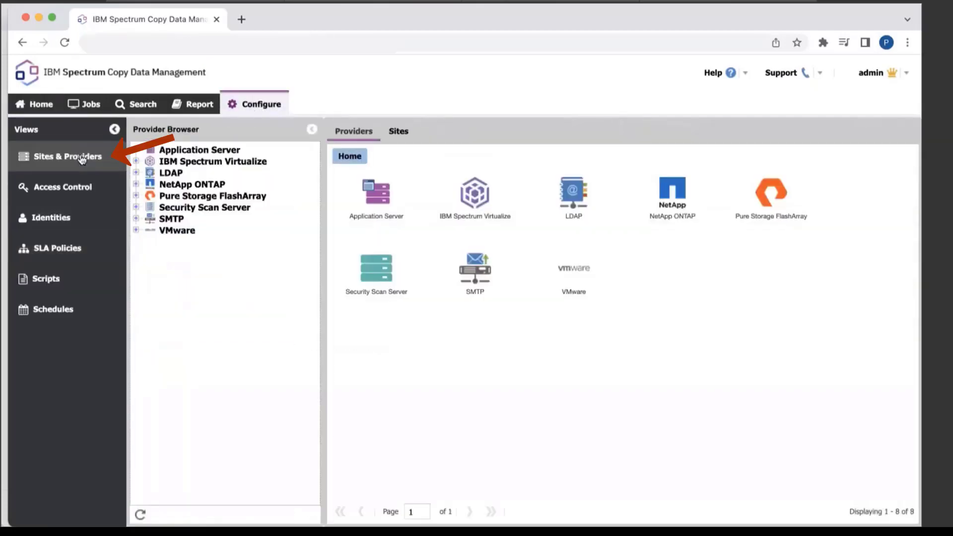
right_click(215, 211)
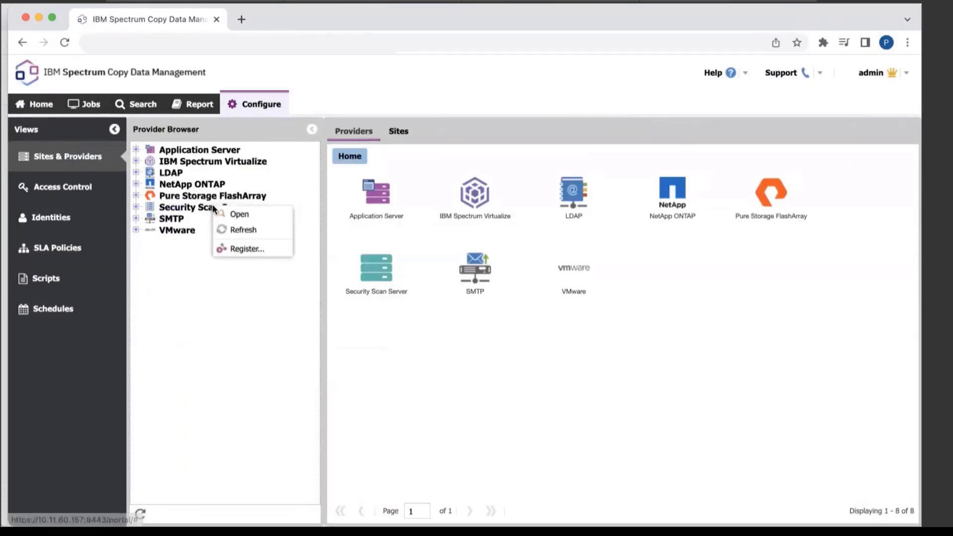
left_click(247, 250)
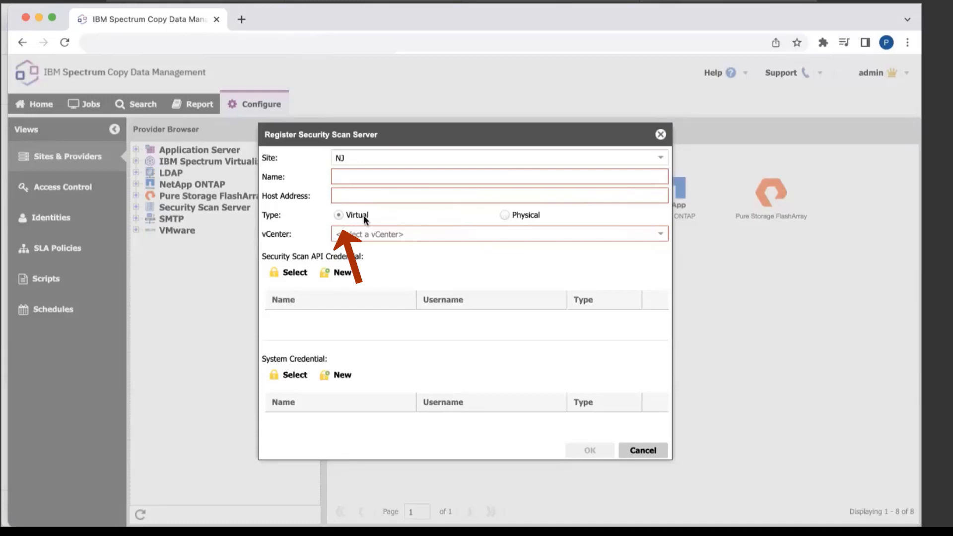
left_click(388, 234)
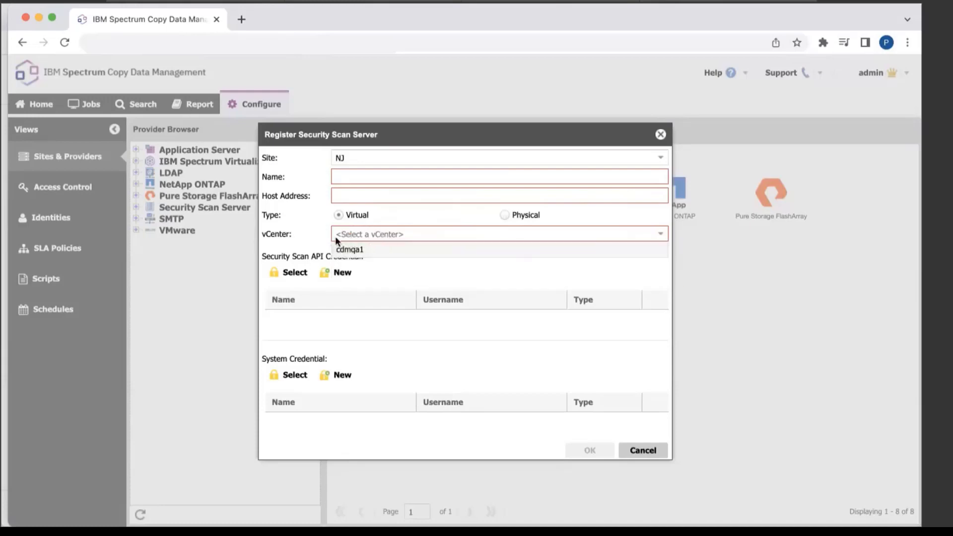
left_click(302, 231)
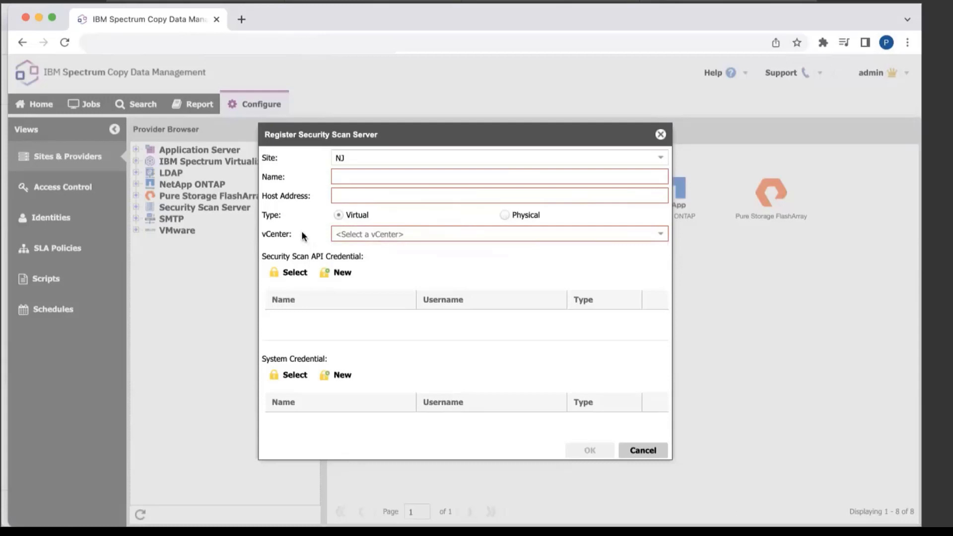
Step: View the form for a new Security Scan API credential and discard it
left_click(343, 274)
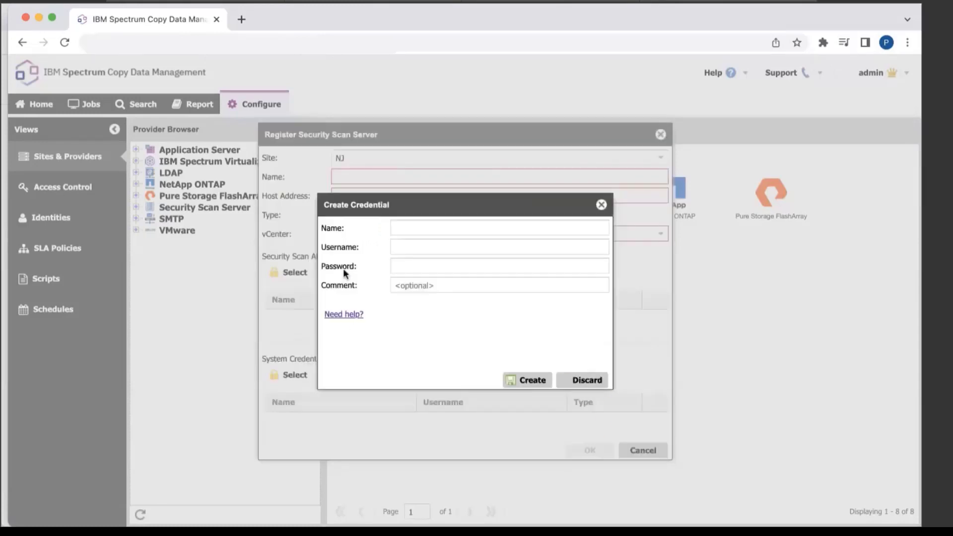
left_click(411, 246)
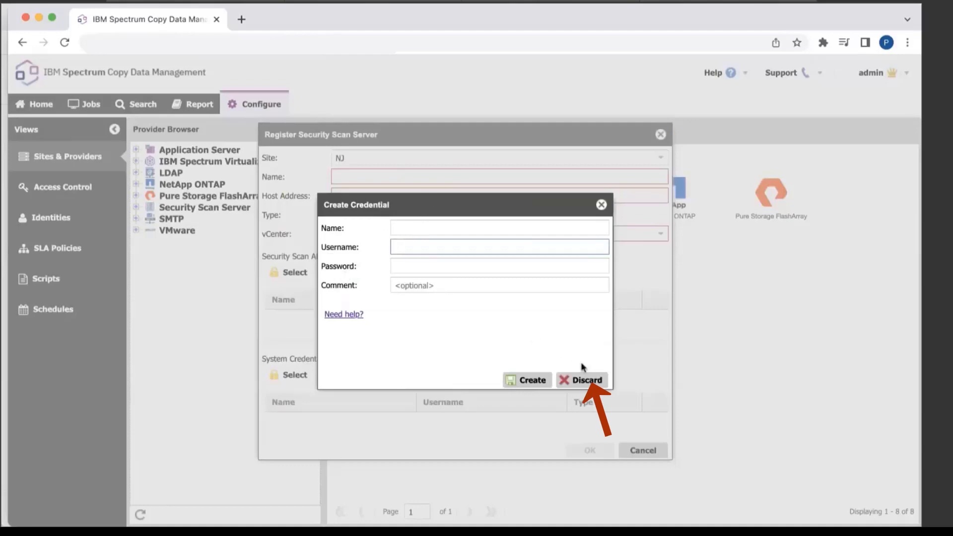
left_click(584, 382)
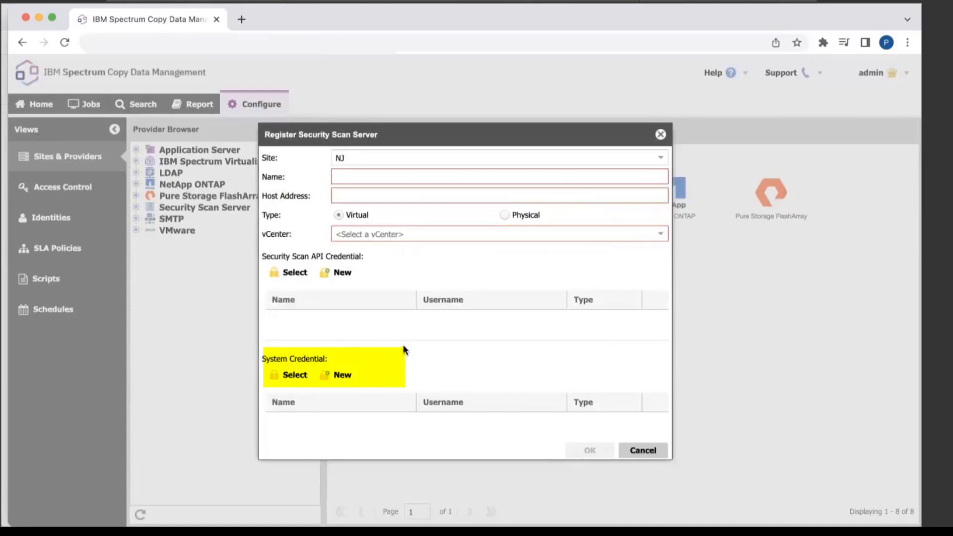
Step: Cancel the server registration and list the registered security scan servers
left_click(644, 451)
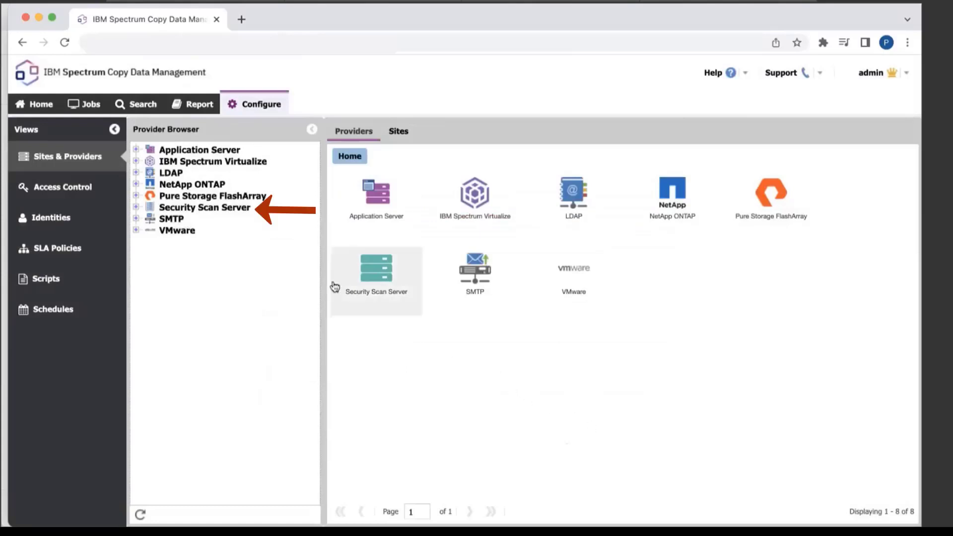
left_click(136, 207)
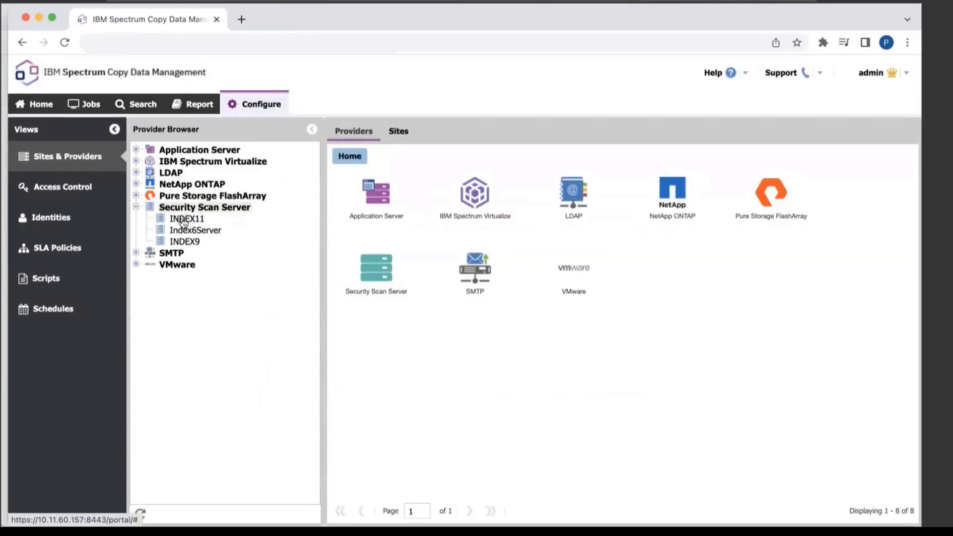
Step: Start a new SLA policy for IBM Spectrum Virtualize and add a Safeguarded Copy to its source
left_click(82, 249)
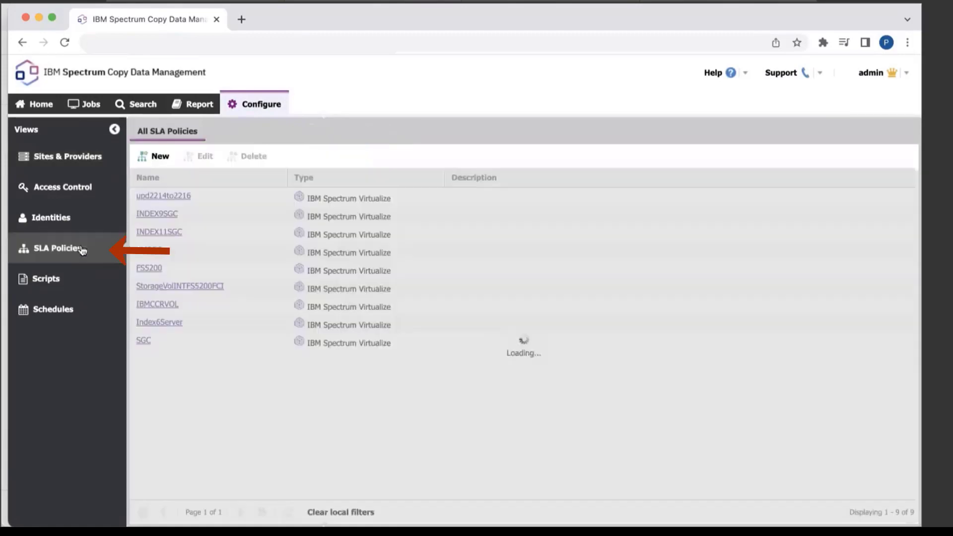
left_click(157, 157)
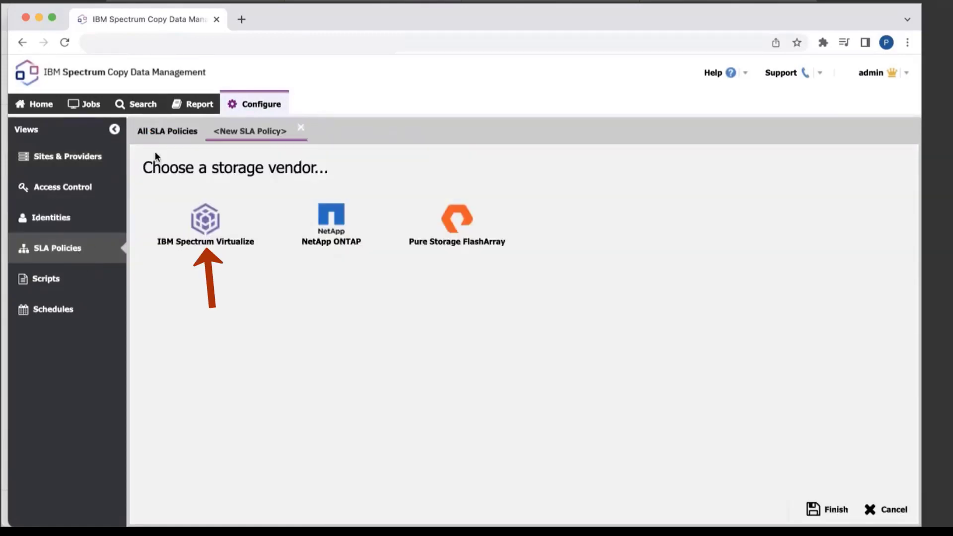
left_click(203, 217)
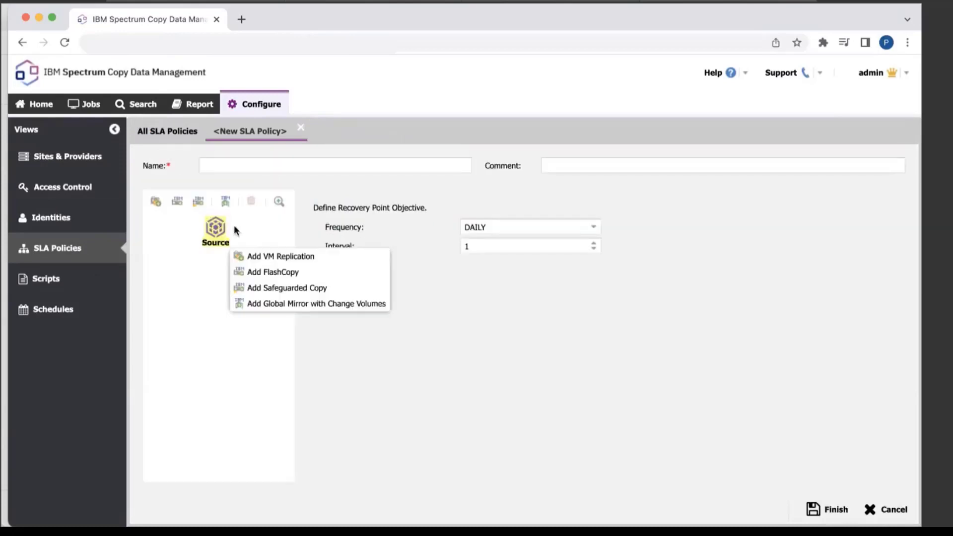
left_click(269, 293)
Step: Associate the volume group AG_VG1 on NJ's gorgon with the Safeguarded Copy and open the snapshot retention period for editing
left_click(310, 233)
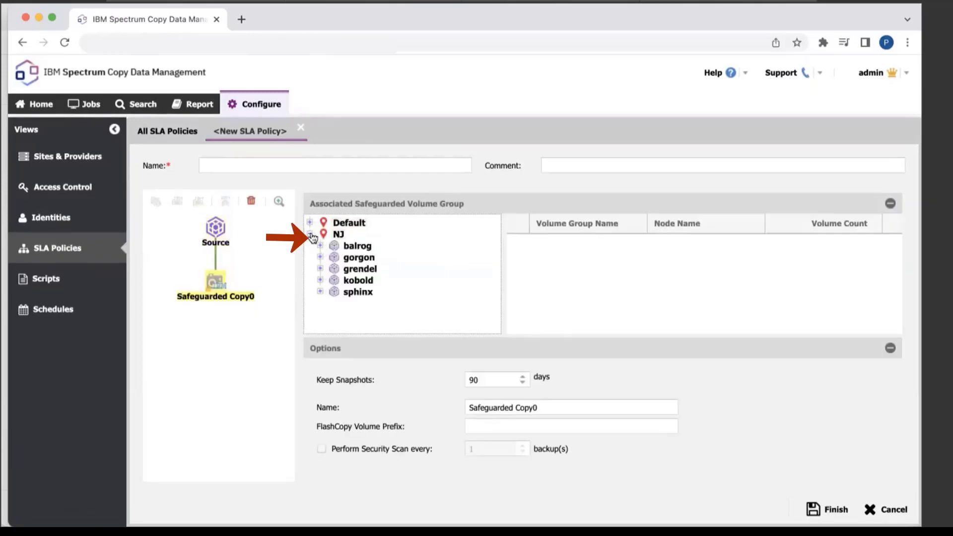
left_click(320, 257)
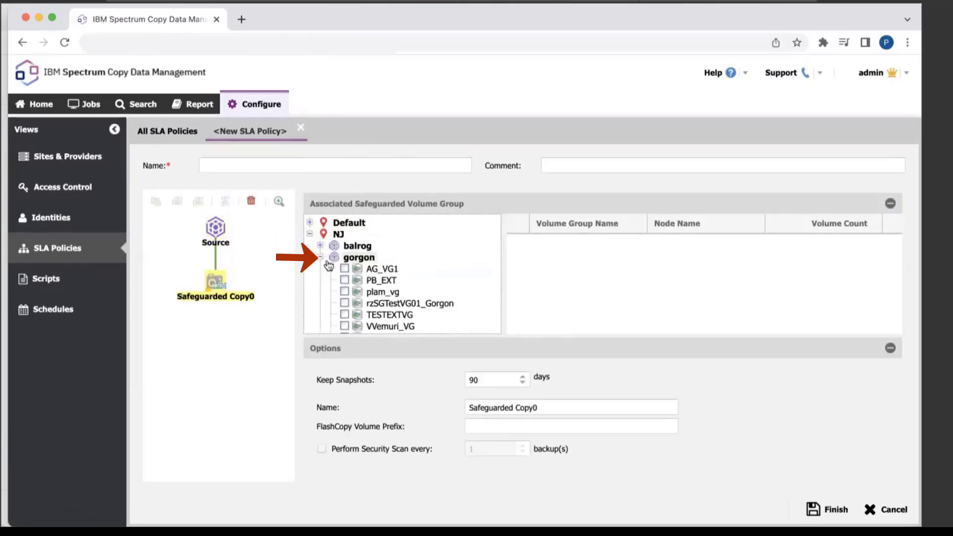
left_click(345, 270)
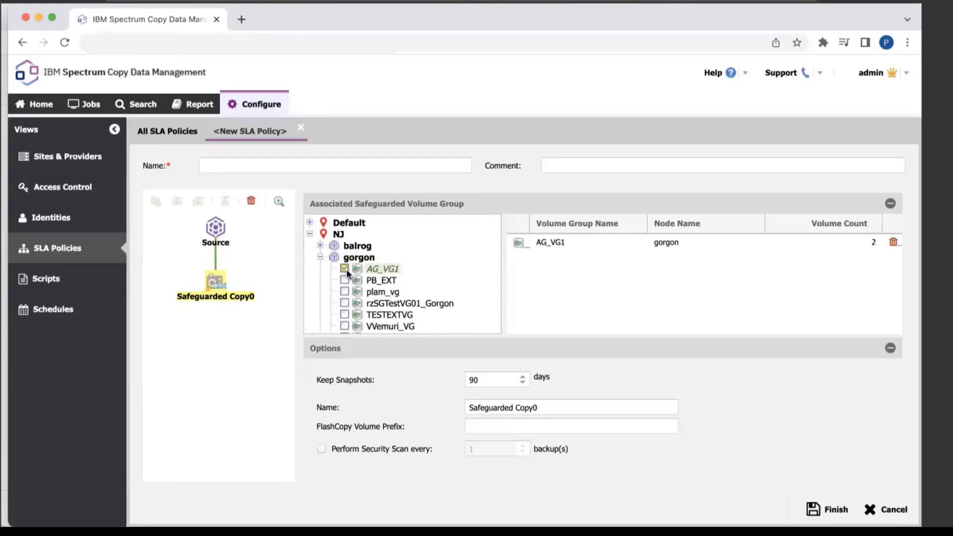
left_click(489, 380)
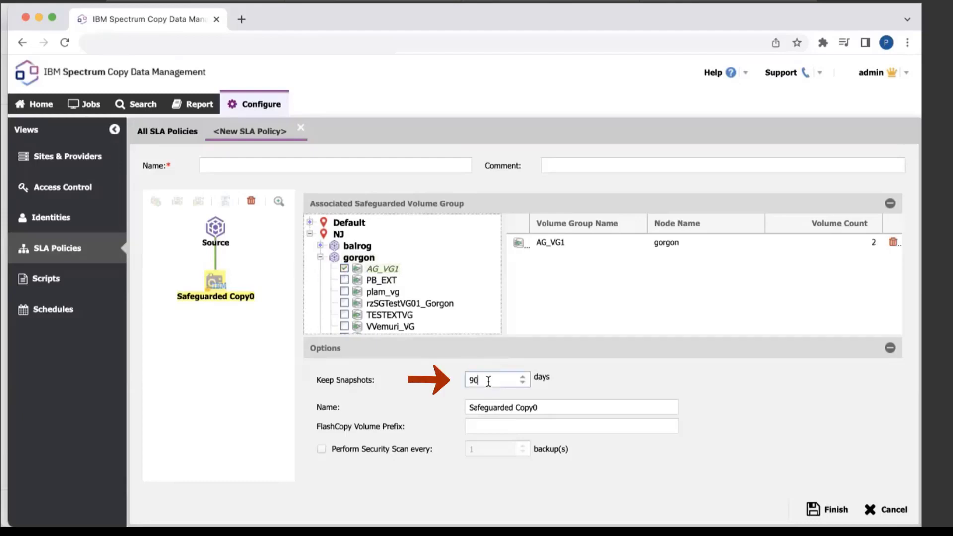
Step: Enable a security scan every 1 backup on NJ's INDEX11 server and save the SLA policy as "Ransomware scan"
left_click(321, 449)
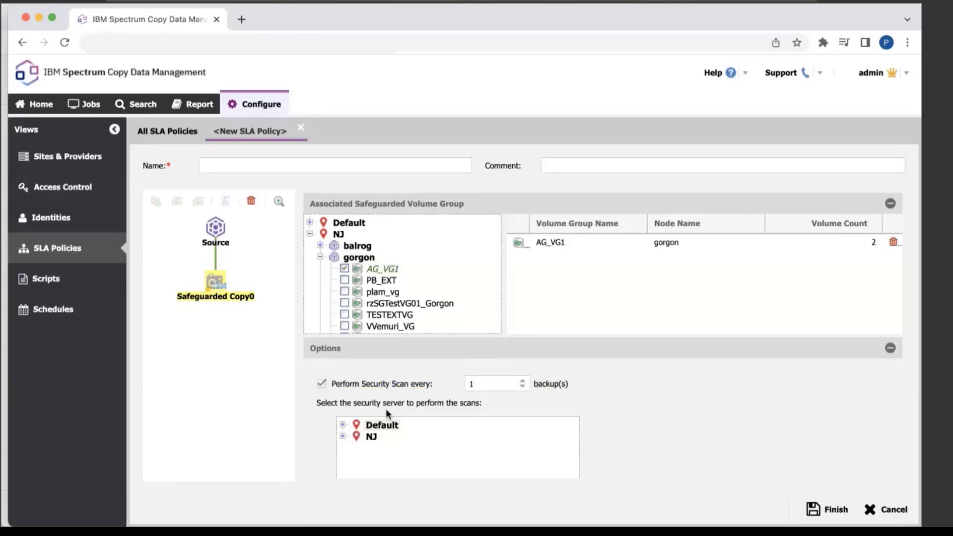
left_click(344, 437)
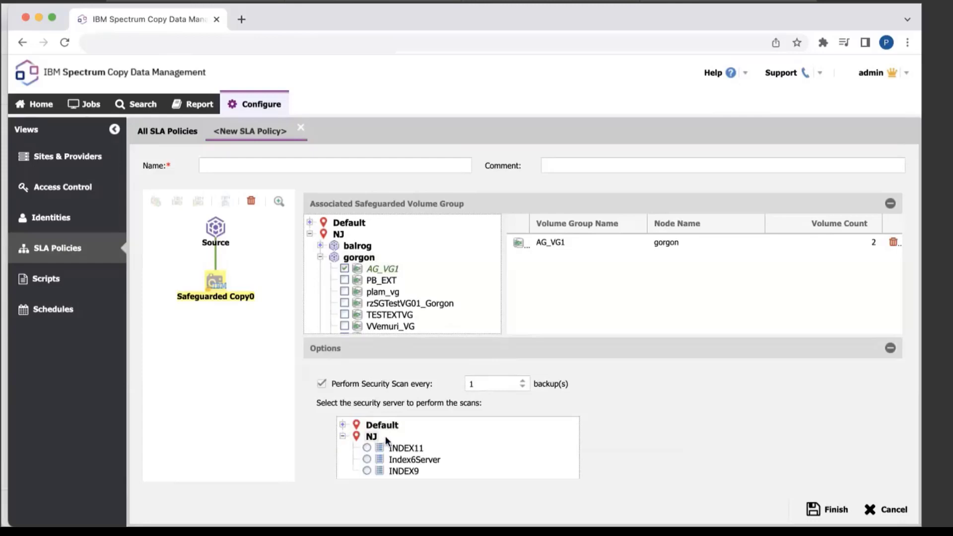
left_click(367, 449)
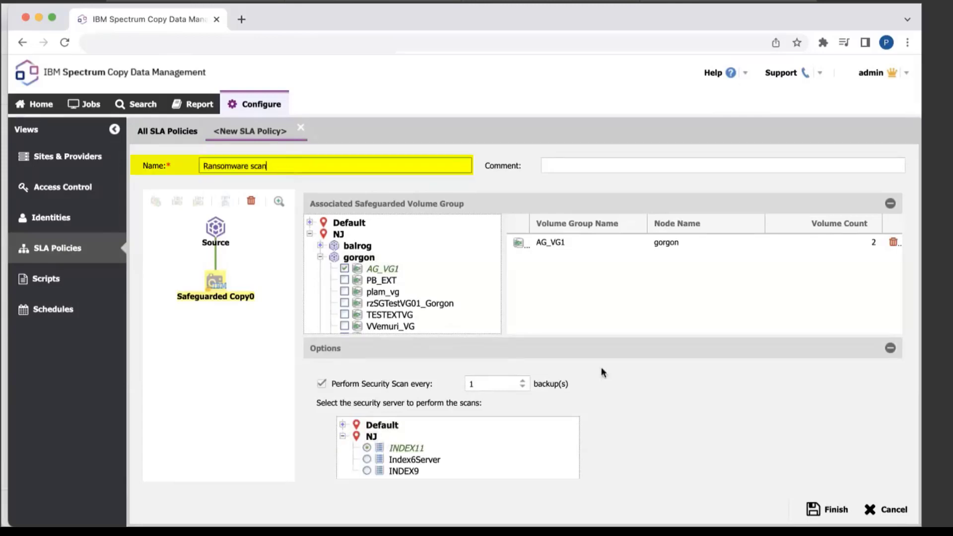
left_click(817, 509)
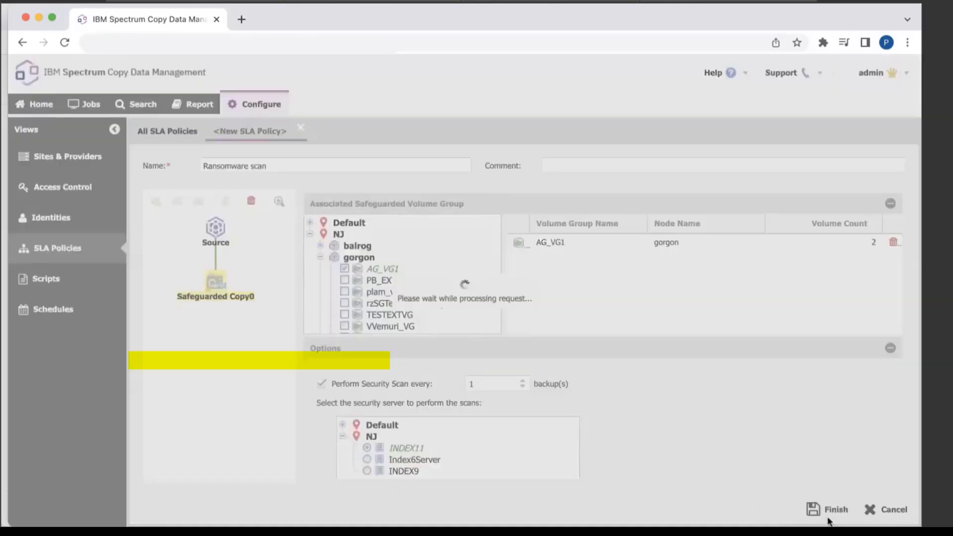
Step: Start a new backup job for InterSystems Database
left_click(86, 107)
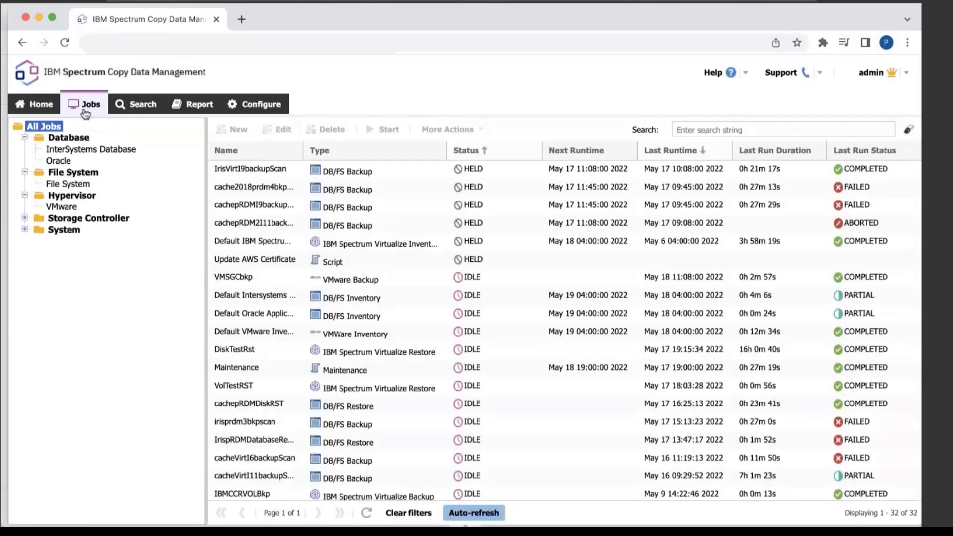
left_click(94, 154)
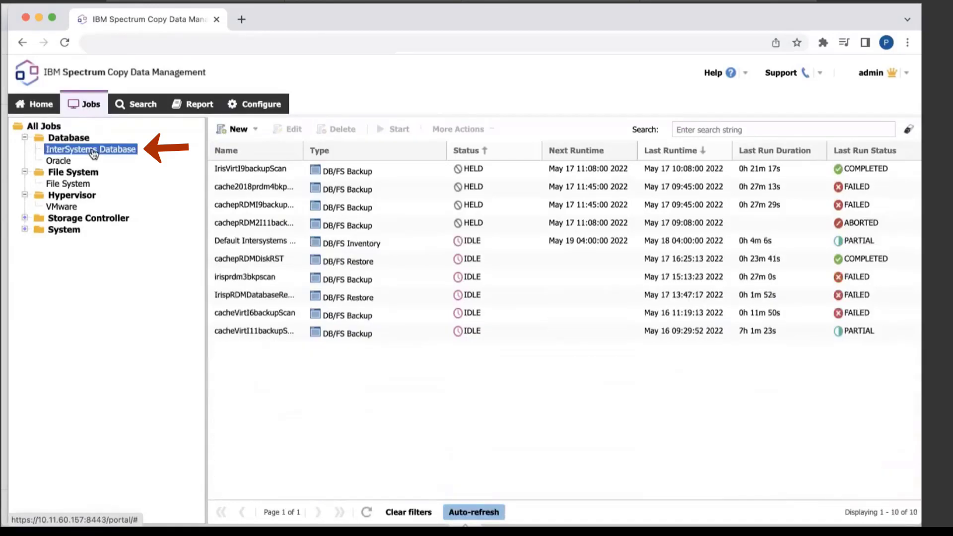
left_click(236, 129)
left_click(237, 145)
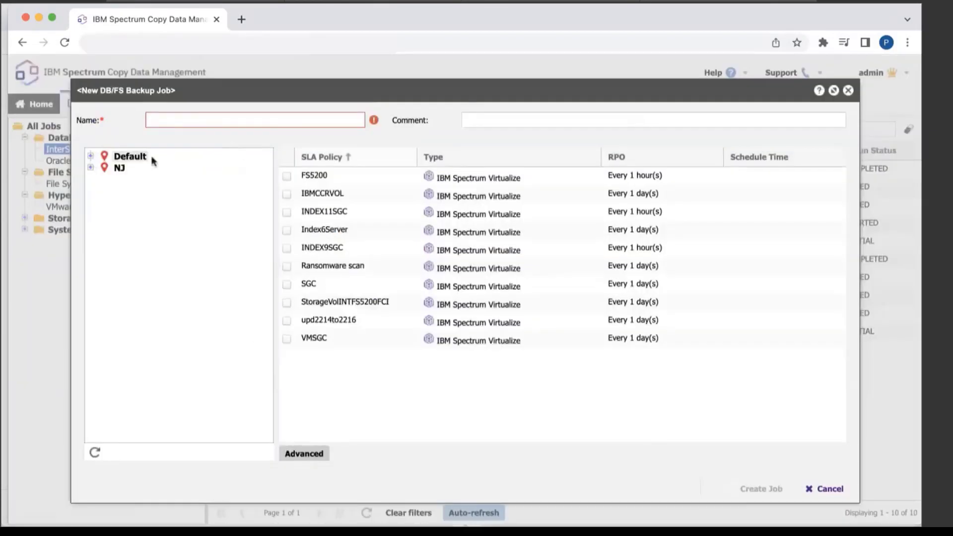
Step: Select the CACHE34103 database at site NJ as the backup source and assign the Ransomware scan SLA policy
left_click(90, 169)
left_click(102, 179)
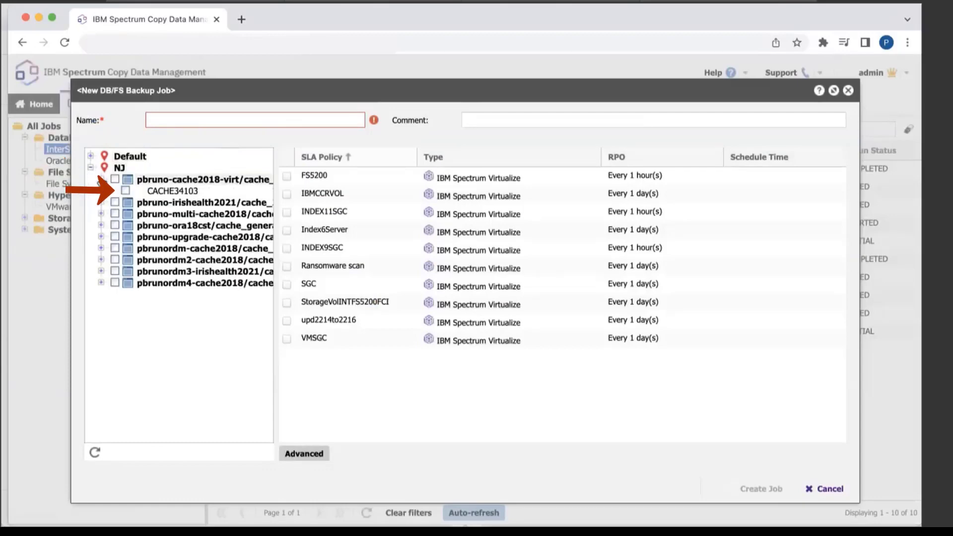
left_click(125, 190)
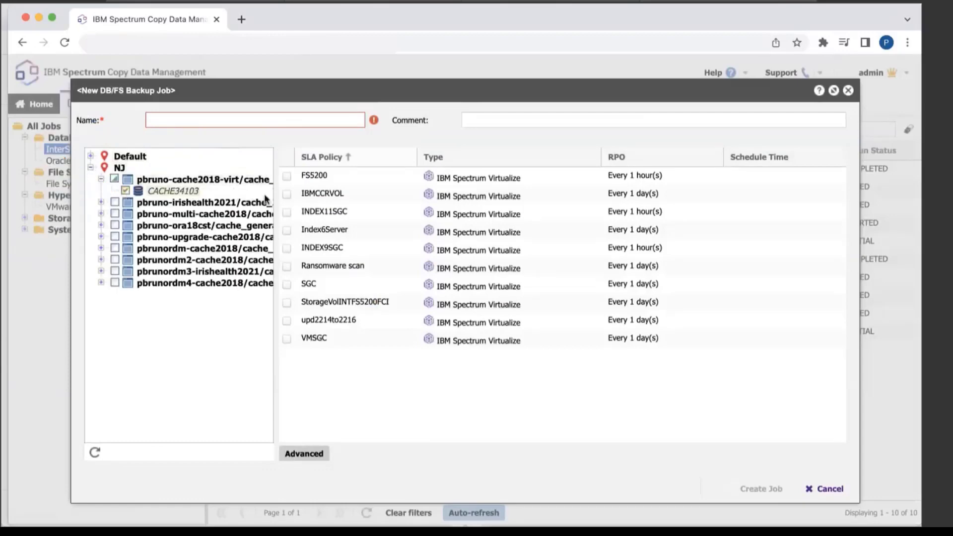
left_click(288, 269)
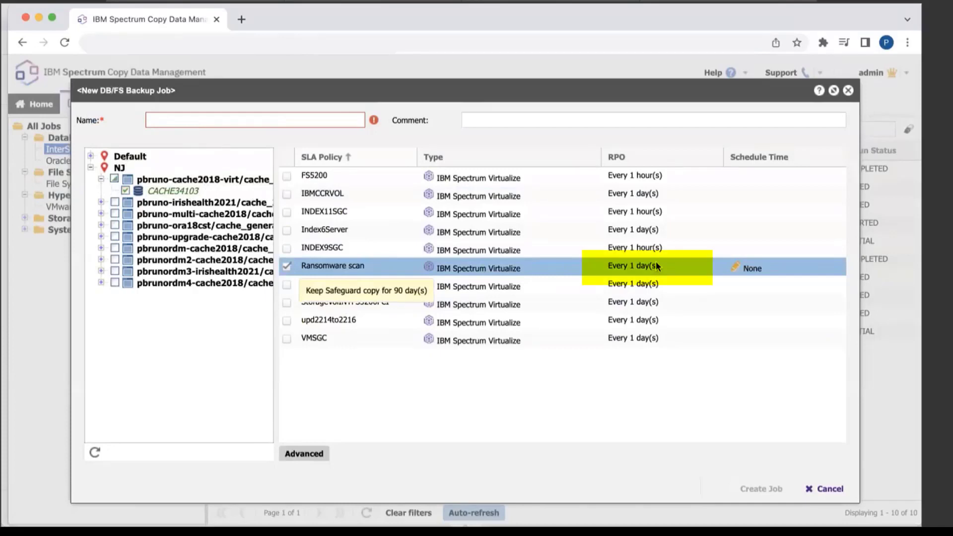
Step: Enable a schedule for the Ransomware scan policy with a start time of 00:30:00 on May 18, 2022
left_click(756, 268)
left_click(740, 73)
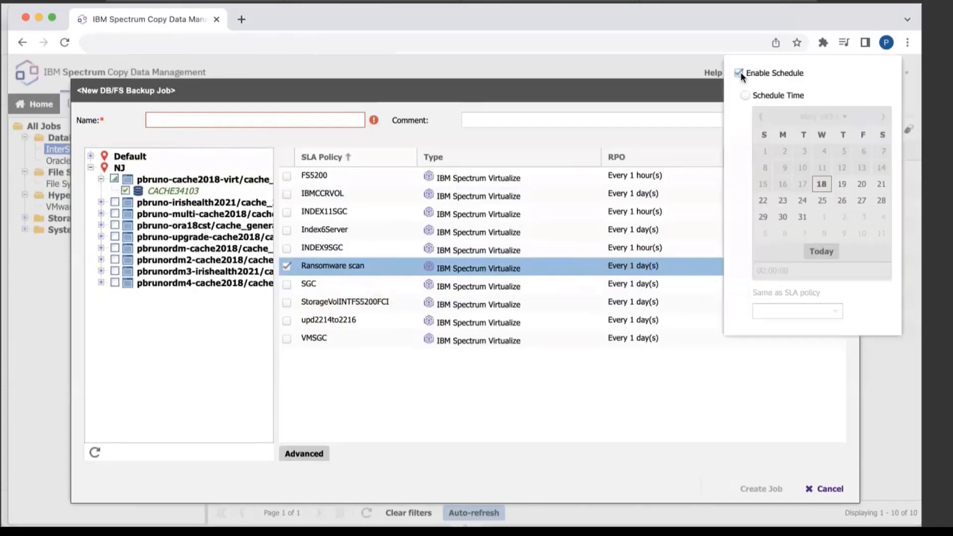
left_click(745, 96)
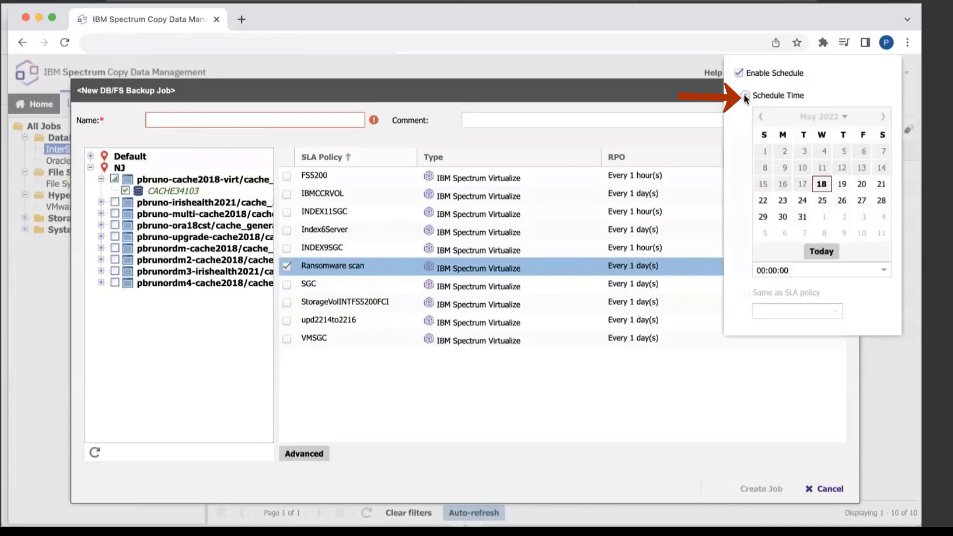
left_click(884, 270)
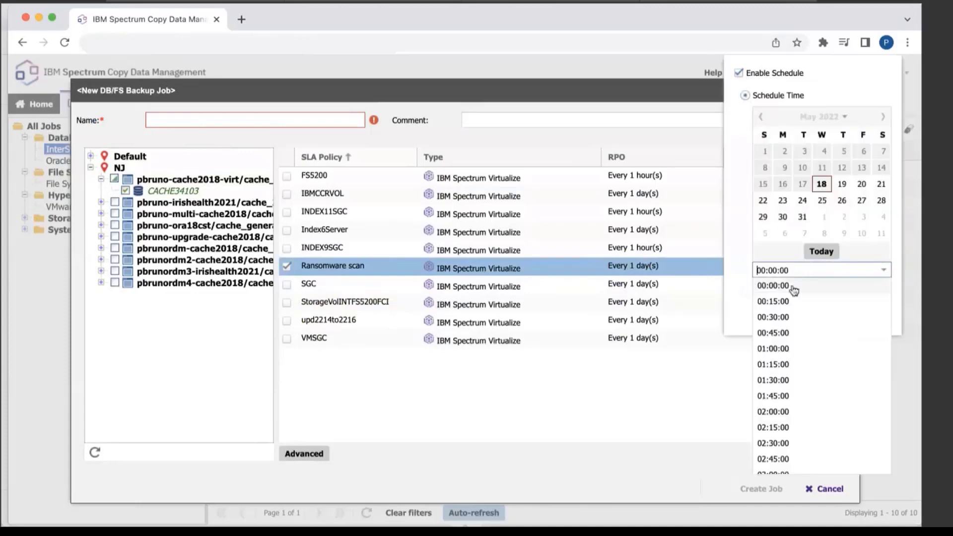
left_click(775, 317)
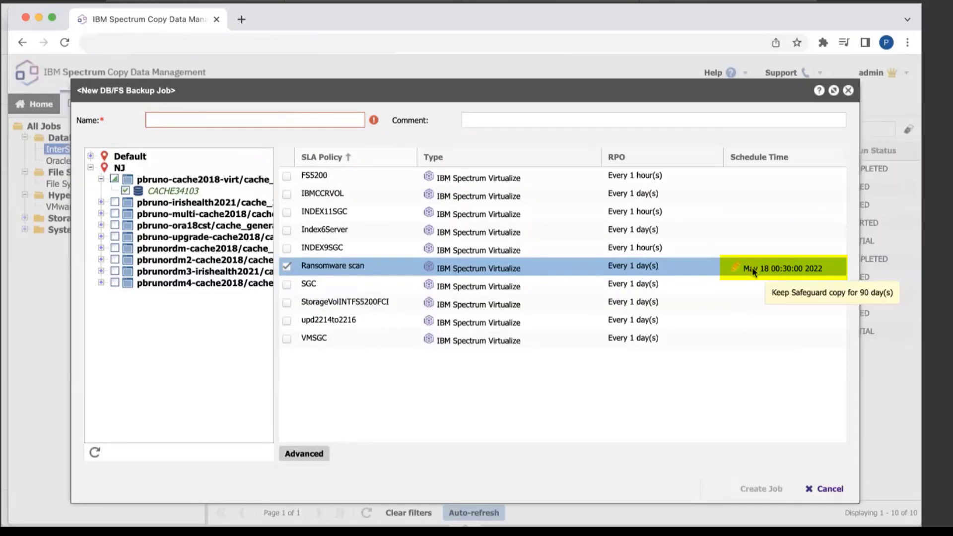
Step: Name the backup job "Test Scan" and create it
left_click(269, 118)
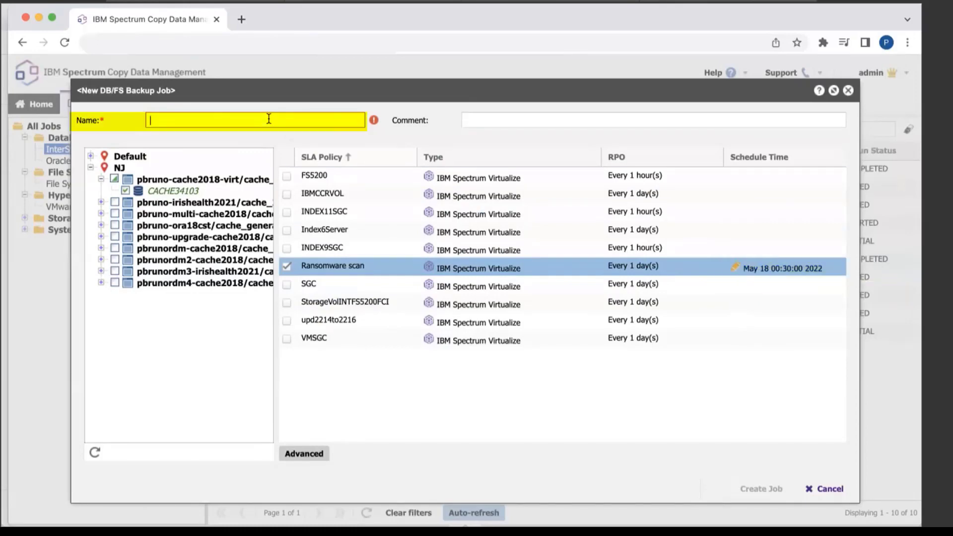
type("Test Scan")
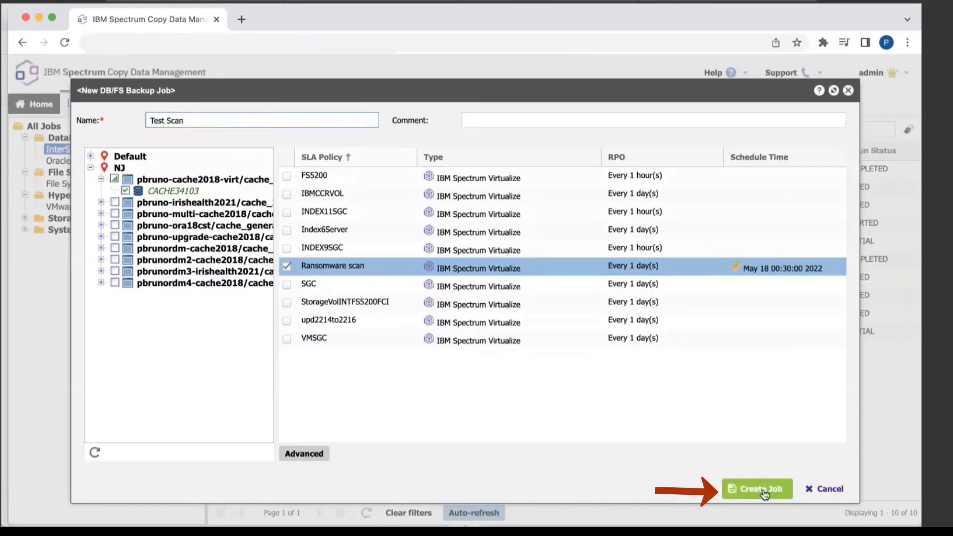
left_click(764, 491)
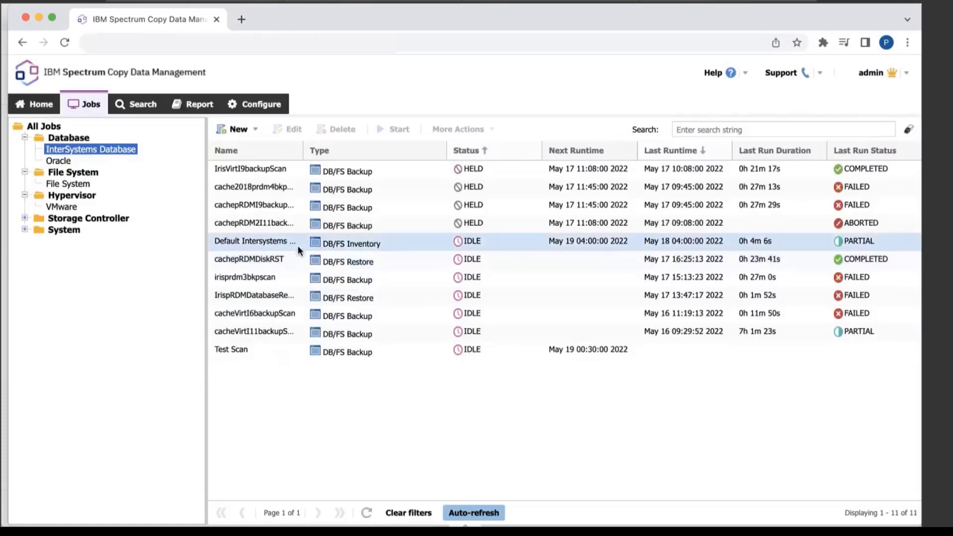
Step: Show the run history of the irisprdm3bkpscan backup job to review its security scan results
left_click(278, 278)
left_click(105, 407)
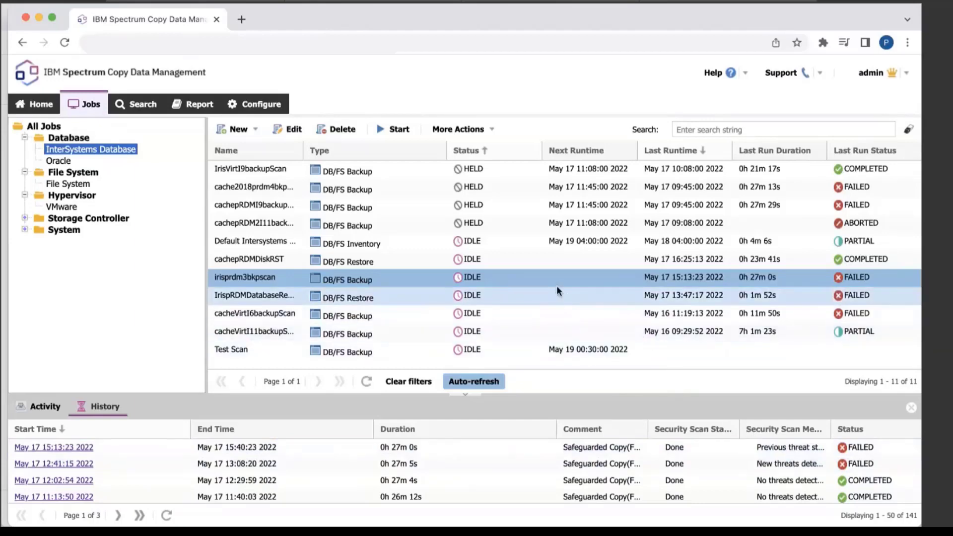
Step: Start a new InterSystems Database restore job using the Instant Database Restore template
left_click(238, 138)
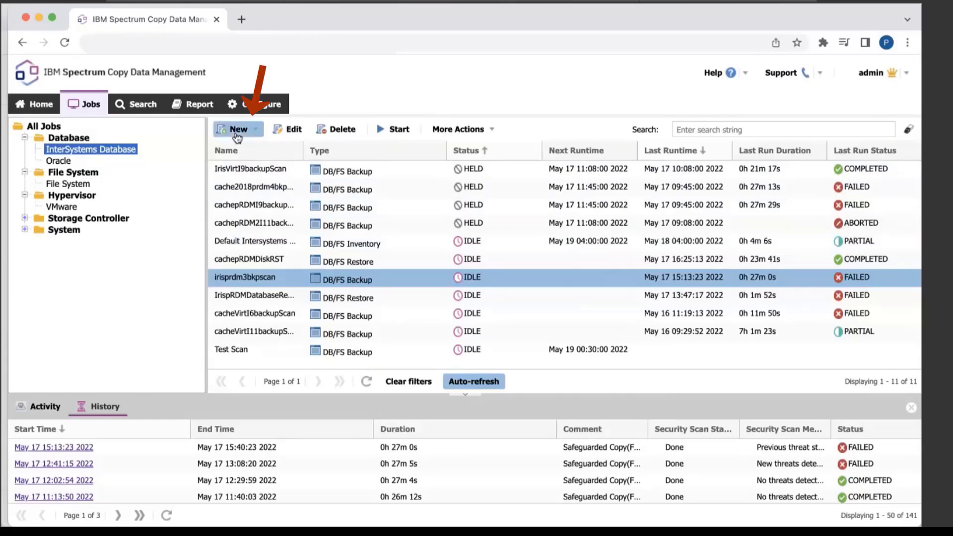
left_click(240, 159)
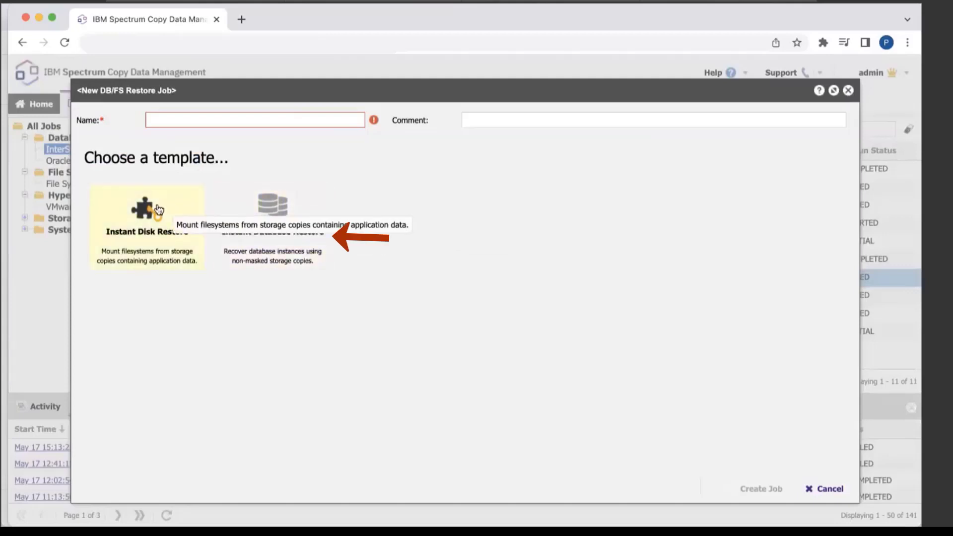
left_click(279, 211)
left_click(278, 211)
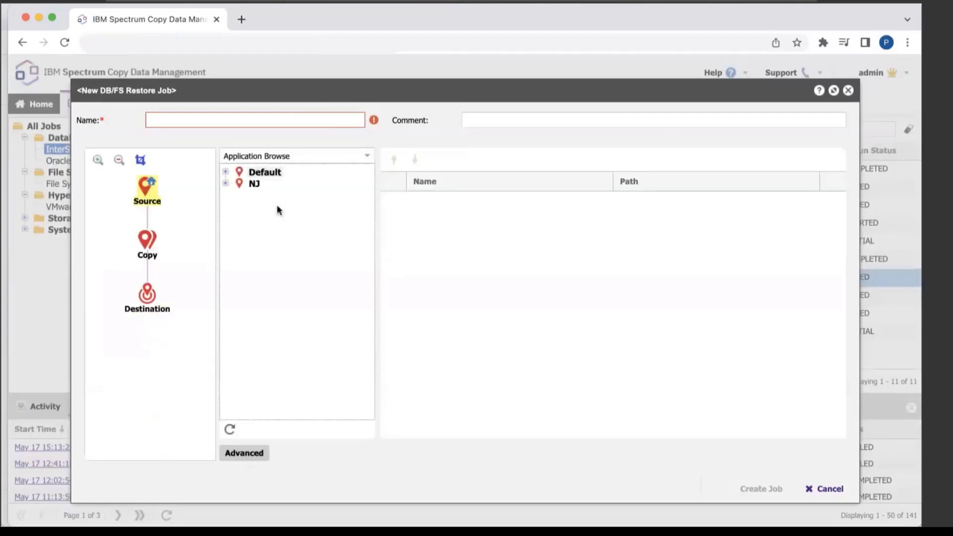
Step: Select database DB6582 under pbrunordm3-irishealth2021 at site NJ as the restore source and open the specific version selection for its copy
left_click(227, 183)
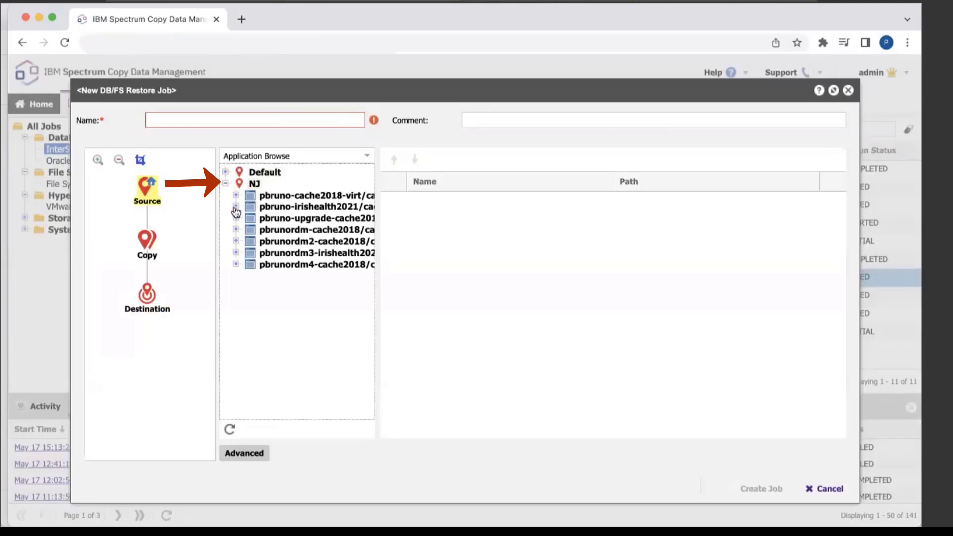
left_click(237, 253)
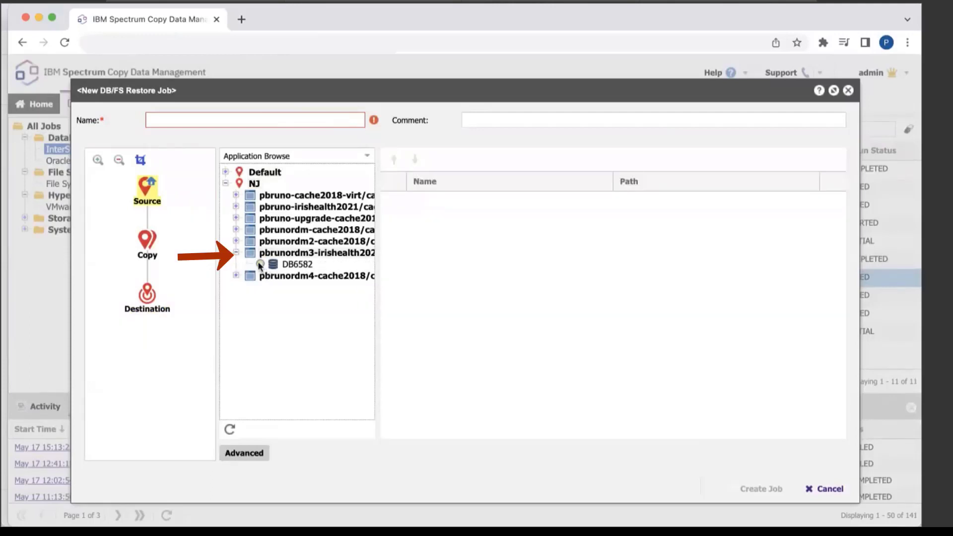
left_click(261, 264)
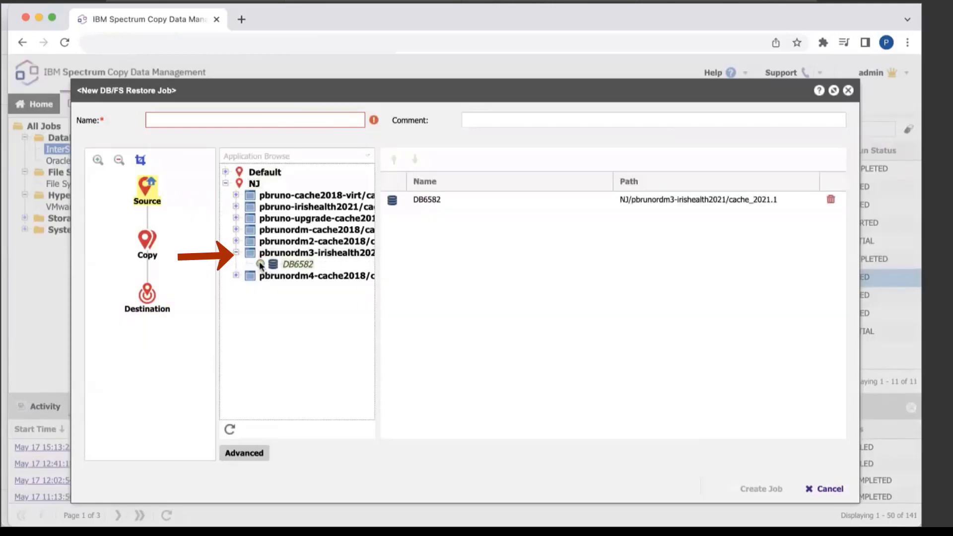
left_click(147, 240)
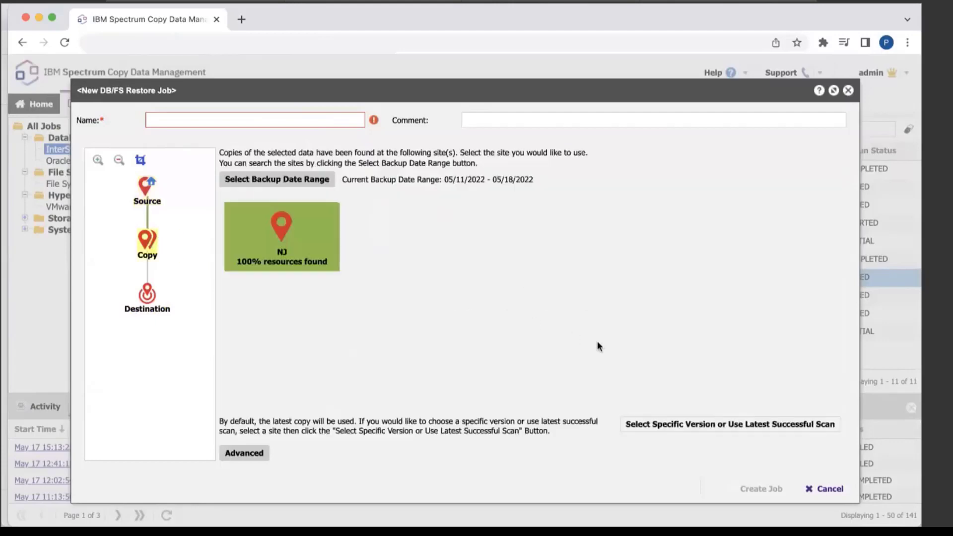
left_click(700, 425)
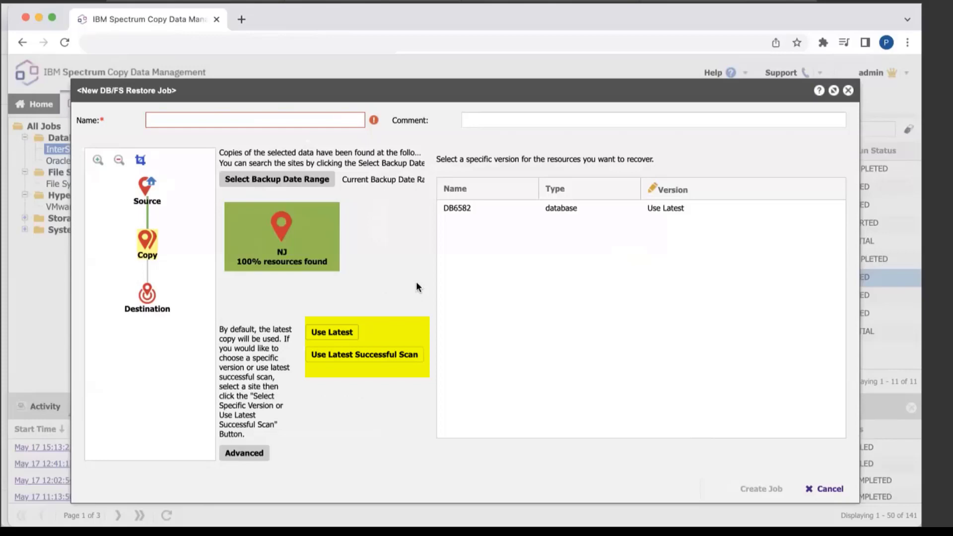
Step: Try the May 17 15:14:12 2022 version of DB6582, decline the infected snapshot, and use the May 17 12:03:46 2022 version instead
left_click(673, 211)
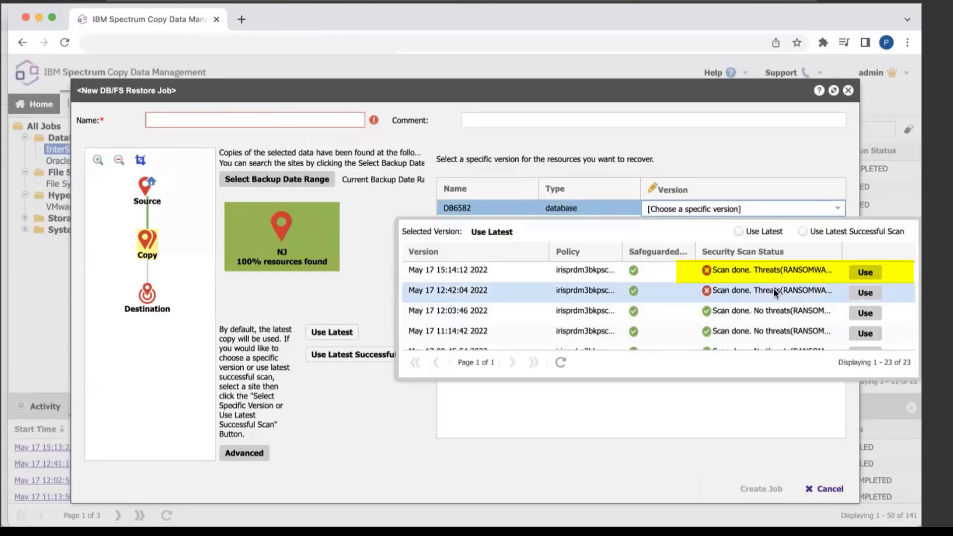
left_click(864, 273)
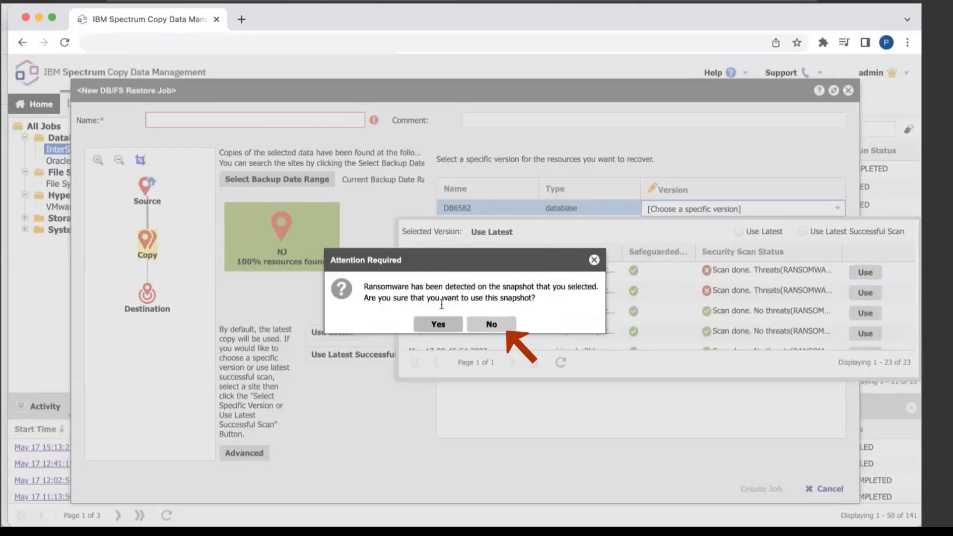
left_click(490, 325)
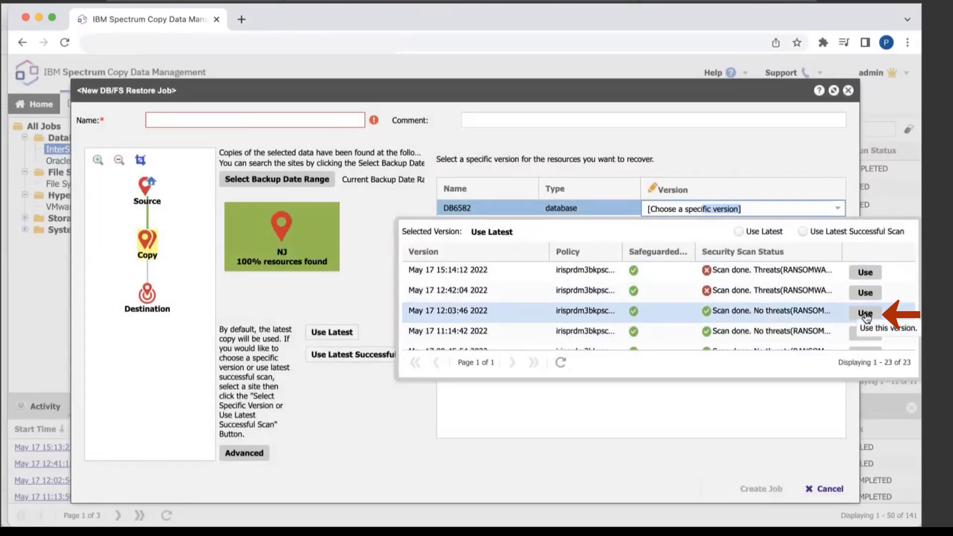
left_click(866, 314)
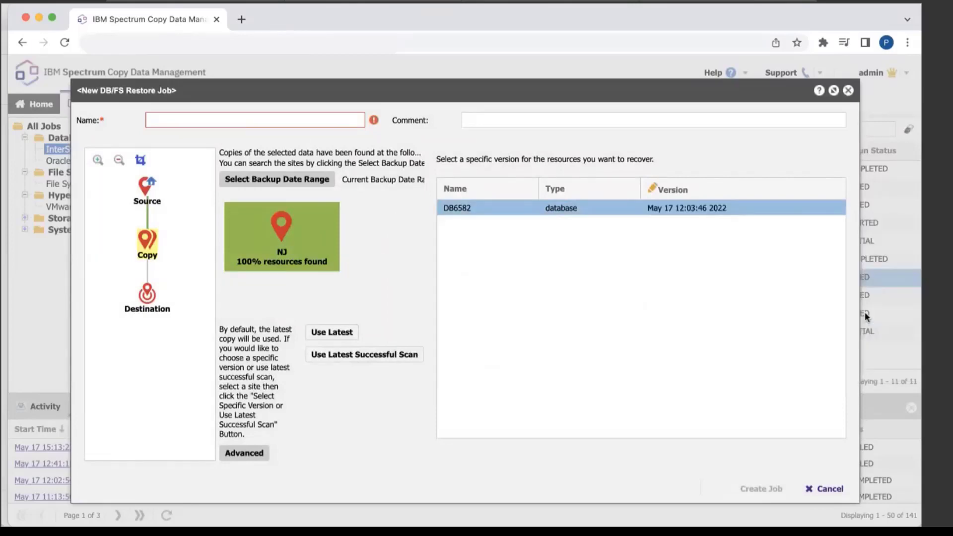
Step: Set the DB6582 restore version to May 17 15:14:12 2022 and accept using the snapshot despite its ransomware flag
left_click(701, 213)
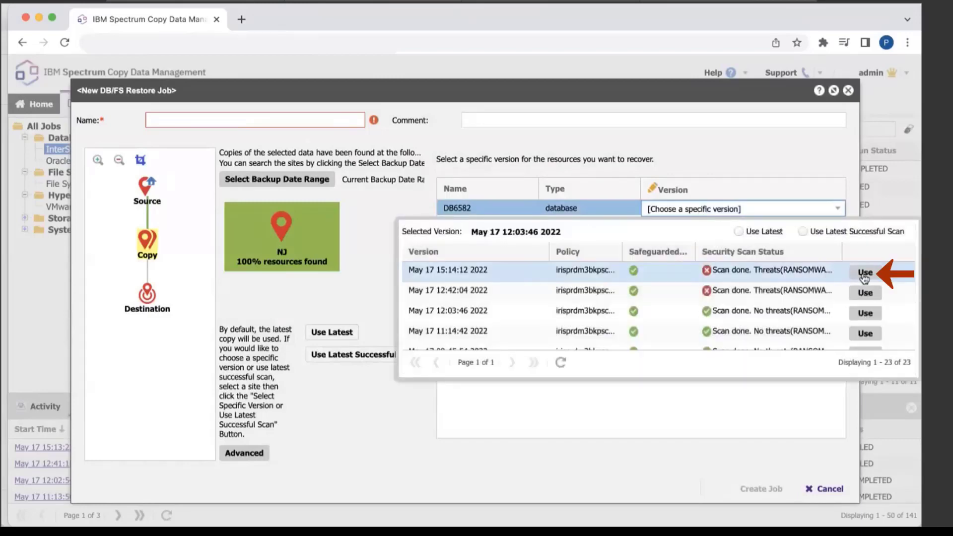
left_click(866, 272)
left_click(435, 324)
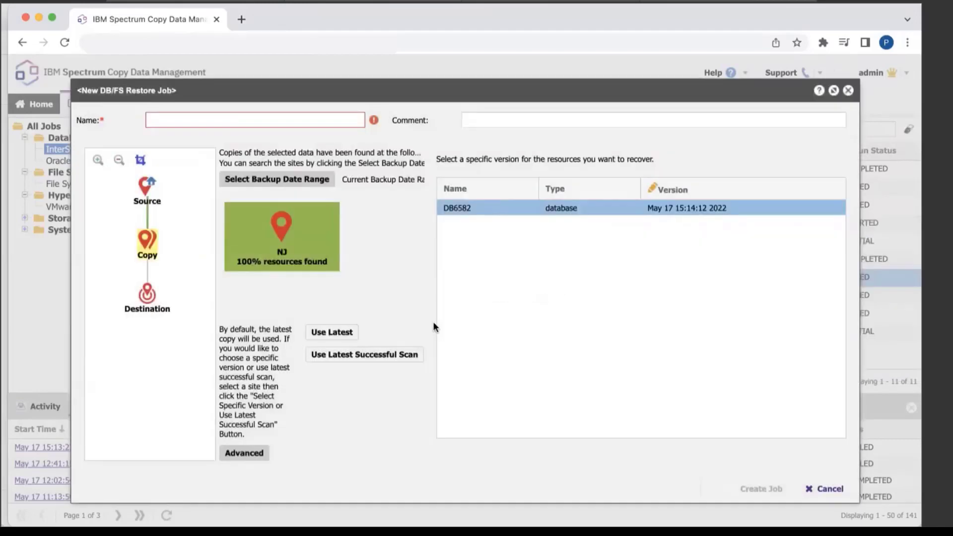
Step: Choose pbruno-irishealth2021/cache_2021.1 at site NJ as the restore destination
left_click(146, 297)
left_click(227, 169)
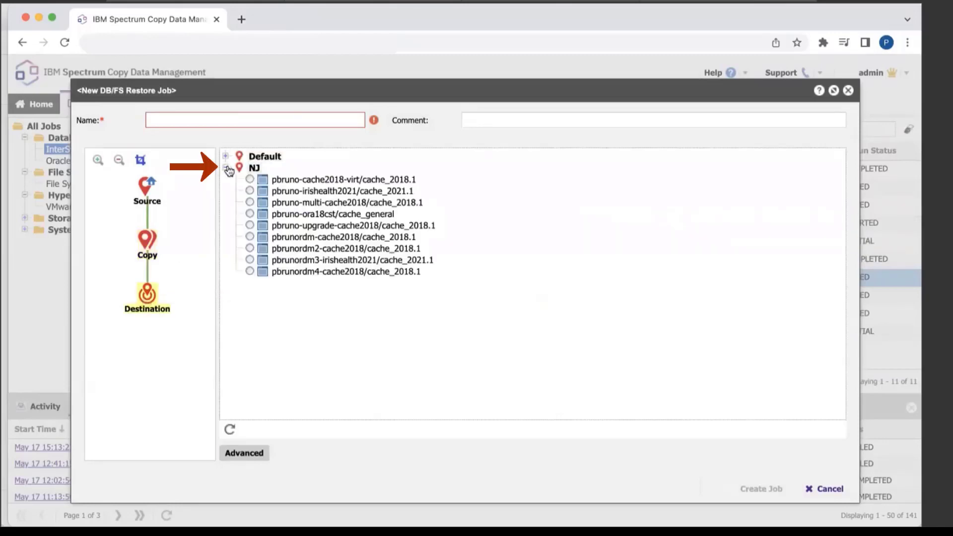
left_click(250, 192)
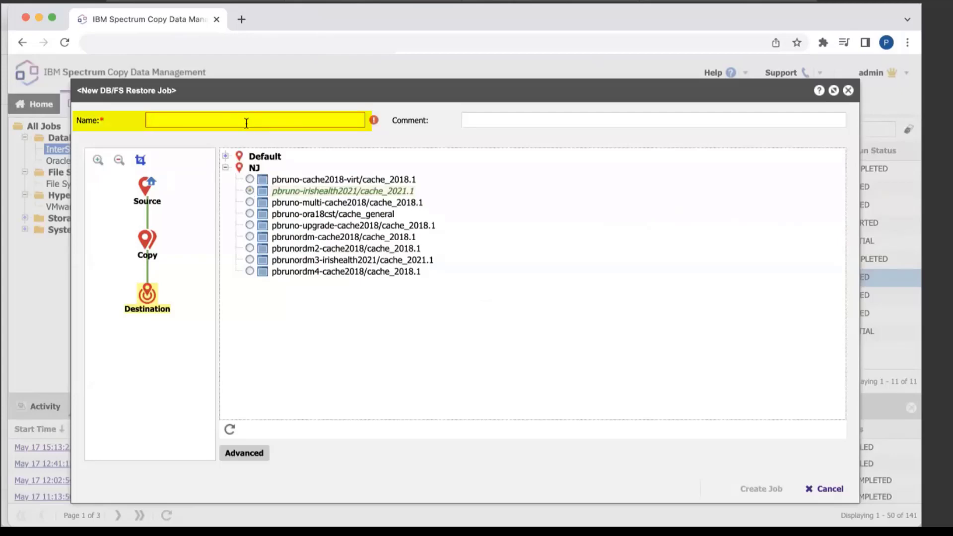
Step: Name the restore job "Test Restore" and create it
left_click(247, 123)
type("Test Restore")
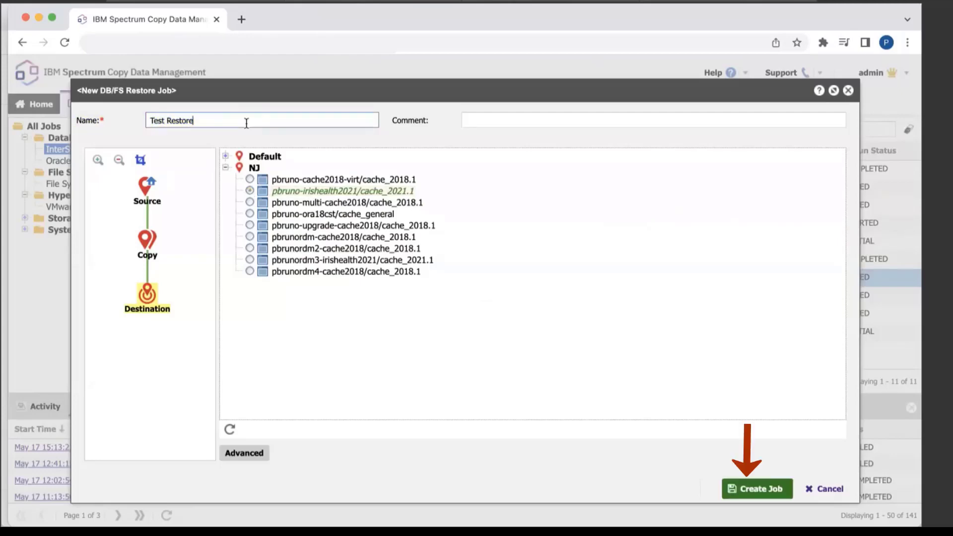
left_click(750, 489)
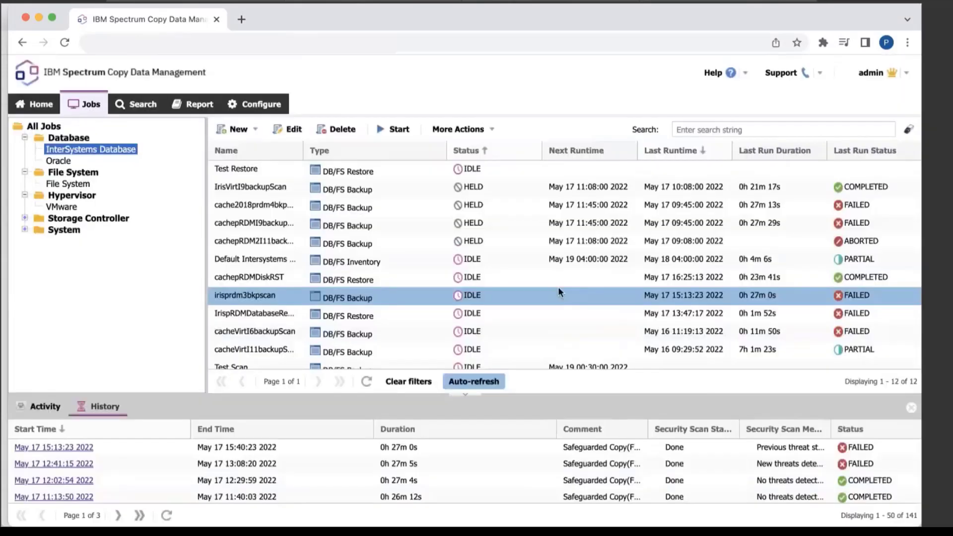